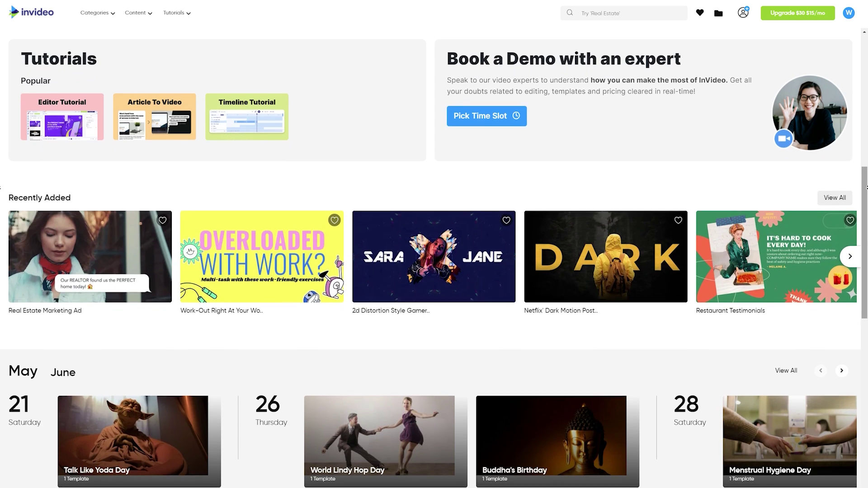
Step: Scroll the InVideo dashboard past Tutorials and Recently Added to the Intros and Logo Reveals and Video Ads rows
scroll(431, 260, "down", 3)
scroll(430, 260, "down", 3)
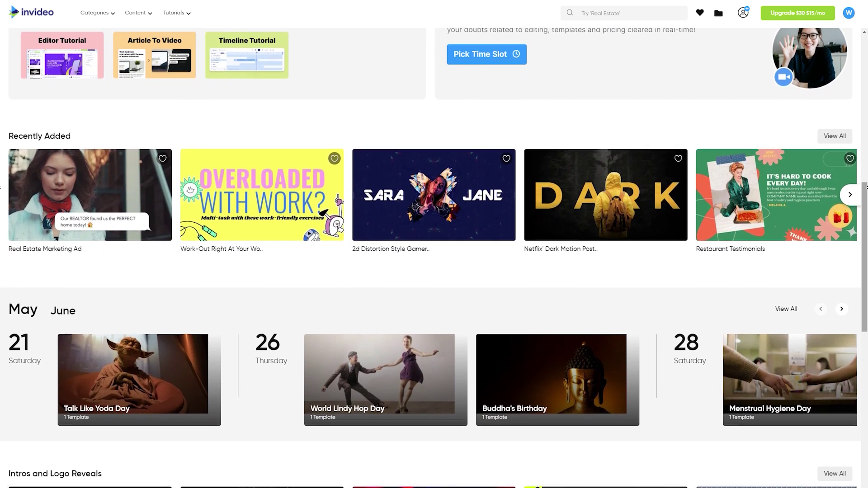
scroll(430, 260, "down", 5)
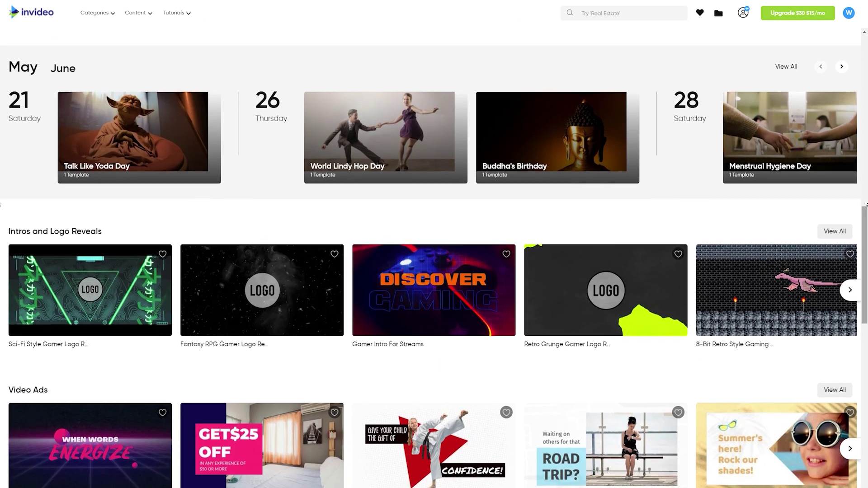
scroll(430, 260, "down", 2)
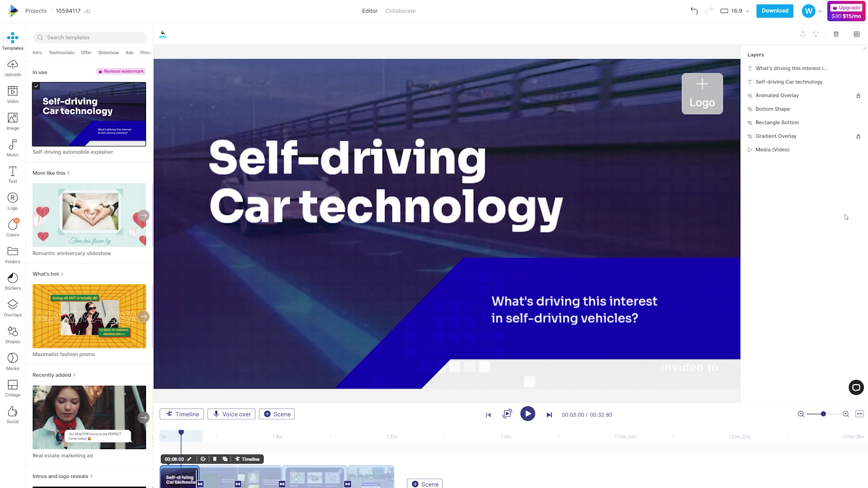
Step: Preview the 'What is a Self-Driving Vehicle?' scene 2, scrubbing its layers to 00:38:68
left_click(219, 477)
left_click(285, 459)
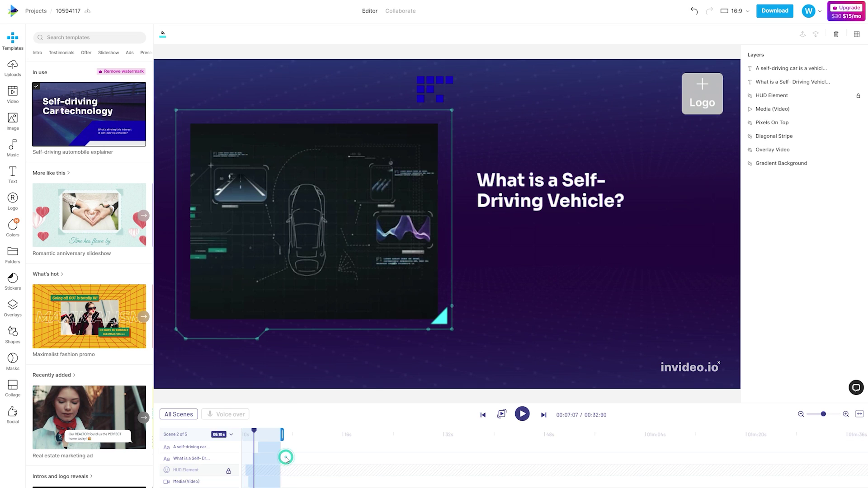
left_click_drag(253, 435, 657, 435)
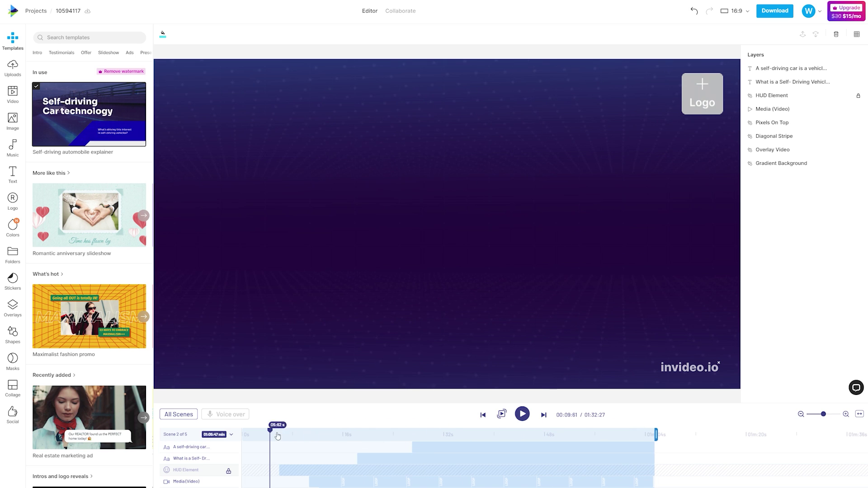
left_click(452, 435)
Step: Bring up the Chill Out genre tracks in the Music library
scroll(53, 377, "down", 10)
scroll(53, 373, "down", 5)
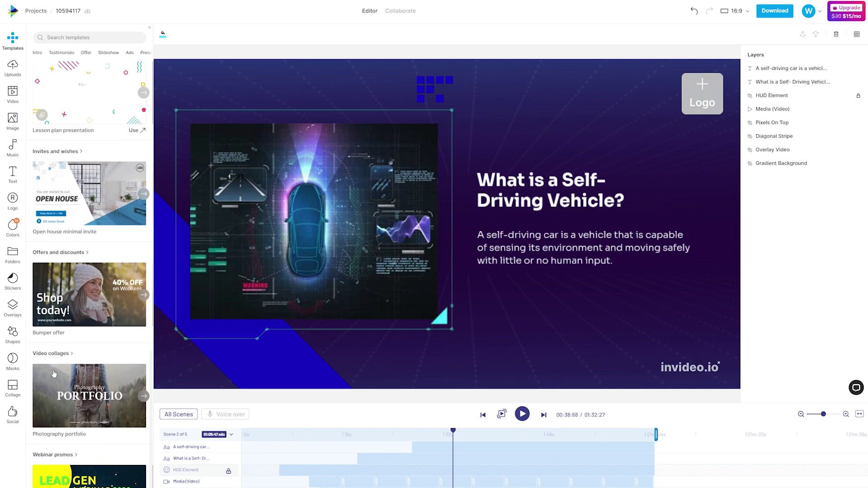
left_click(12, 146)
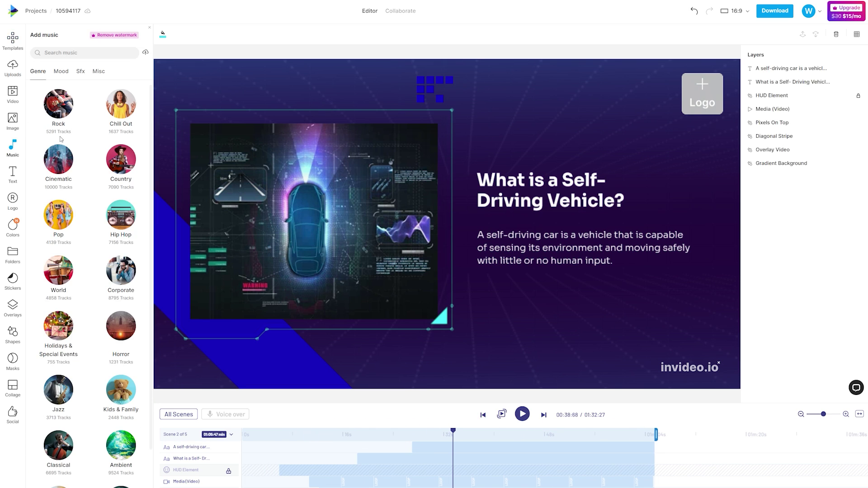
left_click(120, 106)
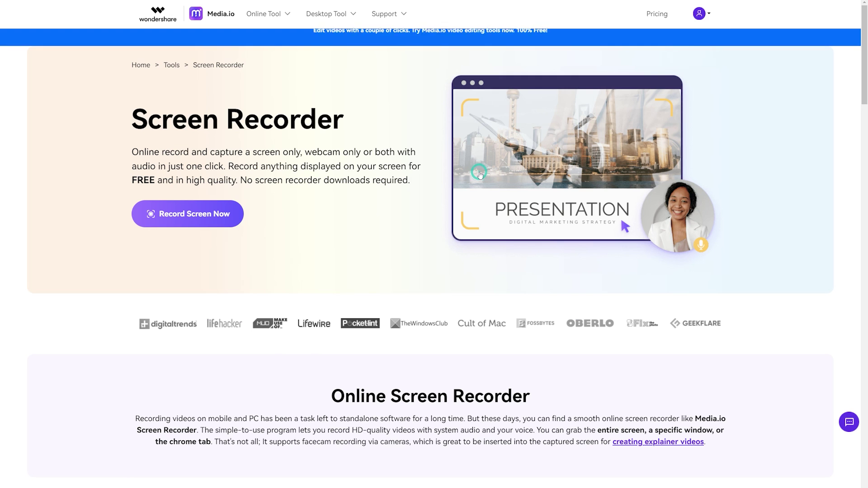
Step: Launch Media.io's online screen recorder and choose the Camera recording mode
left_click(189, 213)
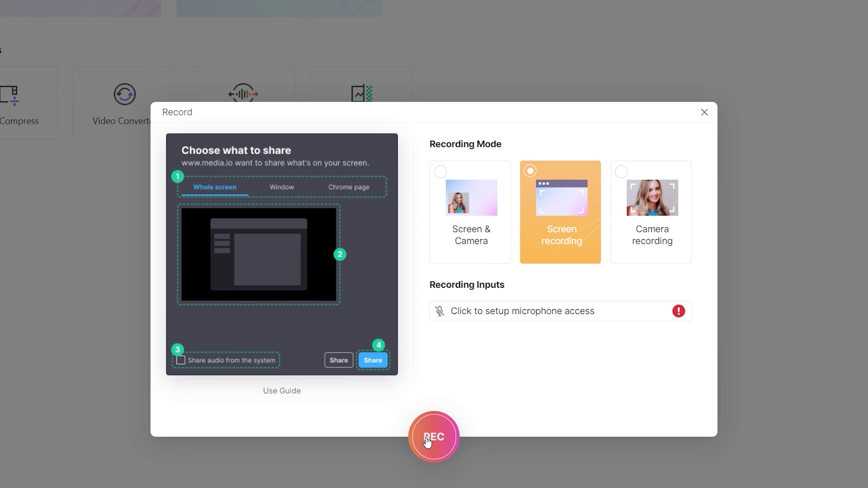
left_click(643, 224)
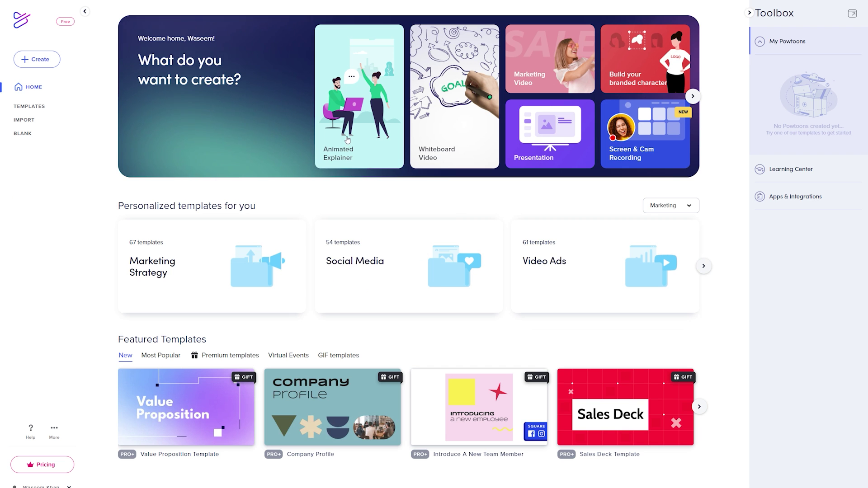
Step: Open Powtoon's Interview Tips Video Template from the Templates gallery in the studio editor
left_click(348, 139)
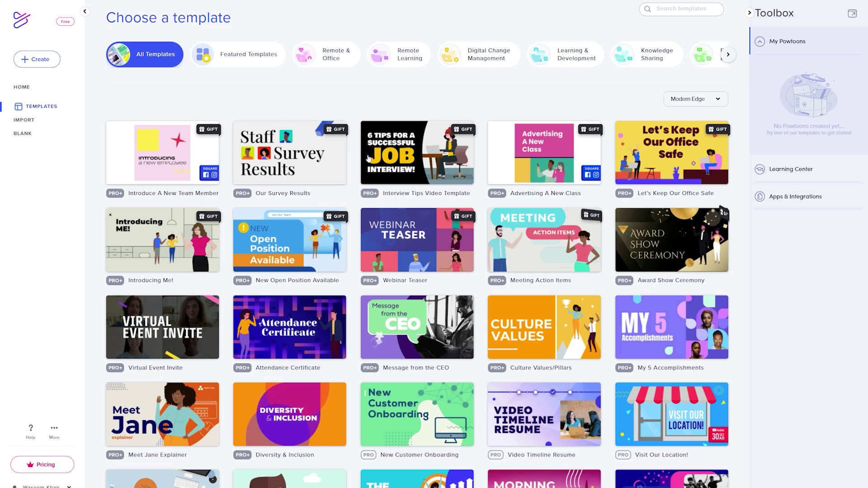
left_click(401, 168)
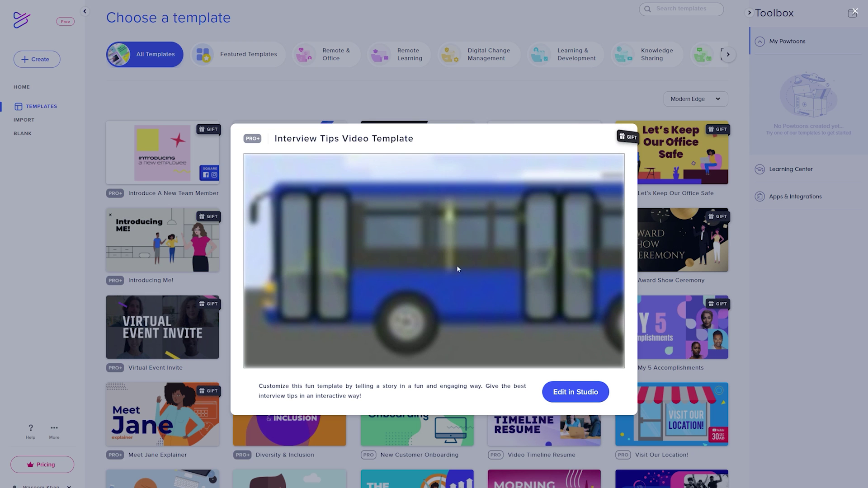
left_click(577, 392)
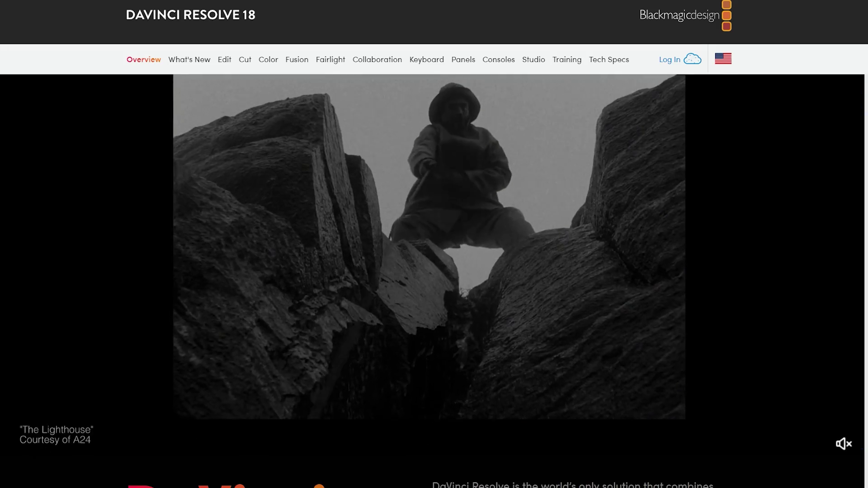
Step: Scroll the DaVinci Resolve 18 overview to the feature cards like Cloud Collaboration and HDR Color Wheels
scroll(434, 280, "down", 3)
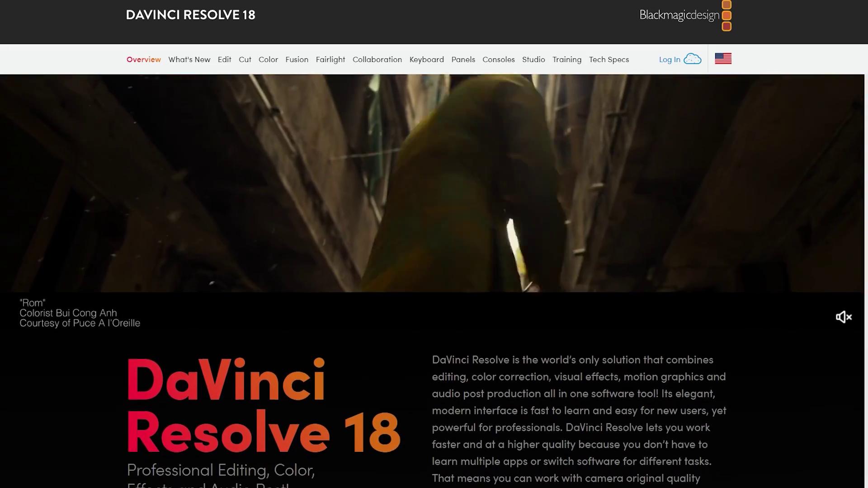
scroll(433, 280, "down", 3)
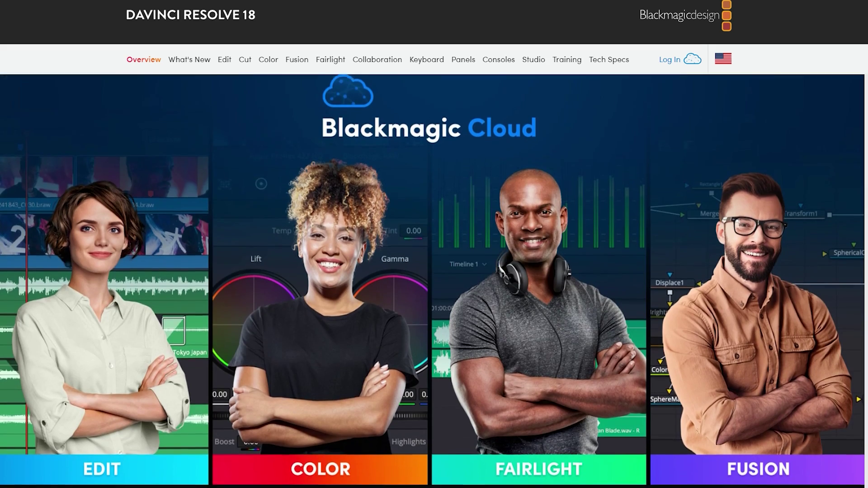
scroll(434, 280, "down", 3)
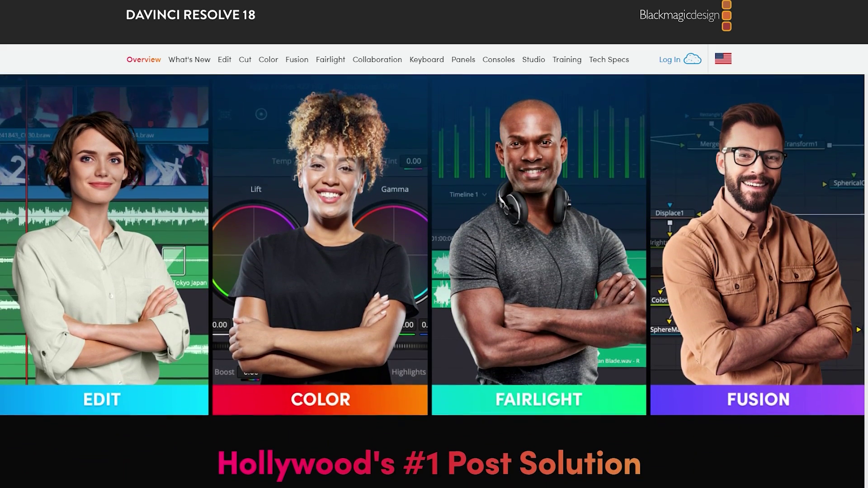
scroll(433, 280, "down", 3)
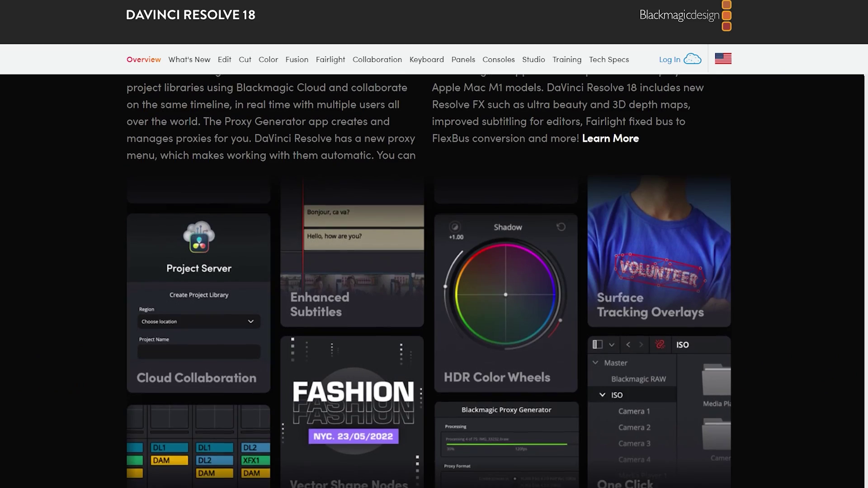
scroll(433, 281, "down", 2)
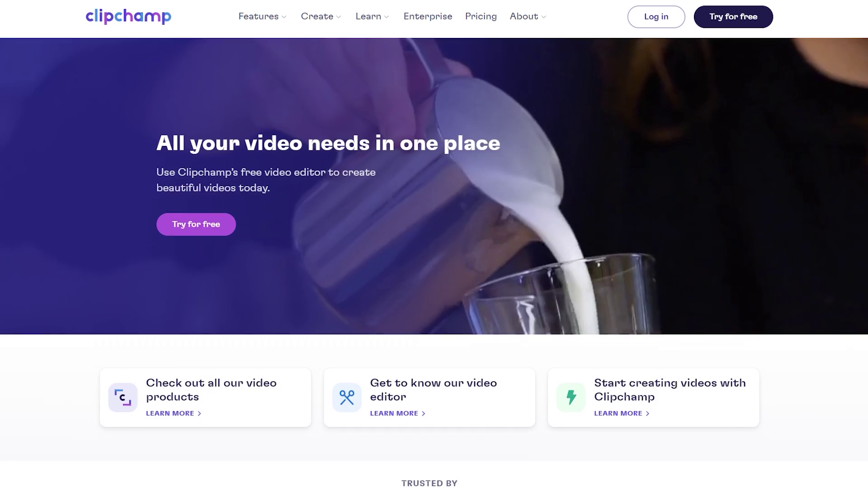
Step: Open Clipchamp's Social media ads templates and scroll through the designs in the grid
scroll(434, 260, "down", 2)
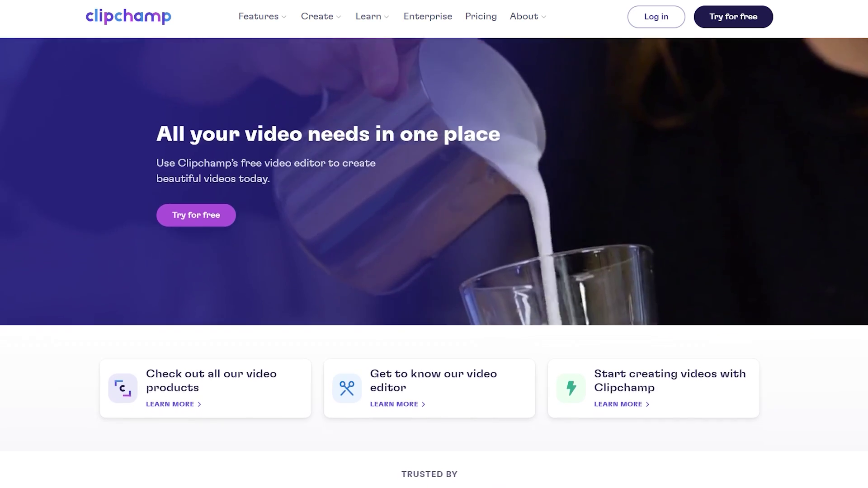
scroll(434, 261, "down", 2)
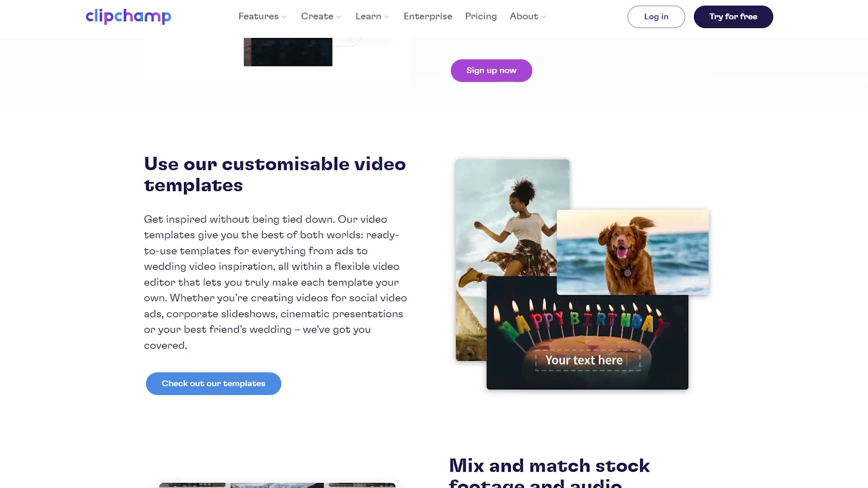
scroll(434, 260, "down", 2)
scroll(434, 261, "down", 2)
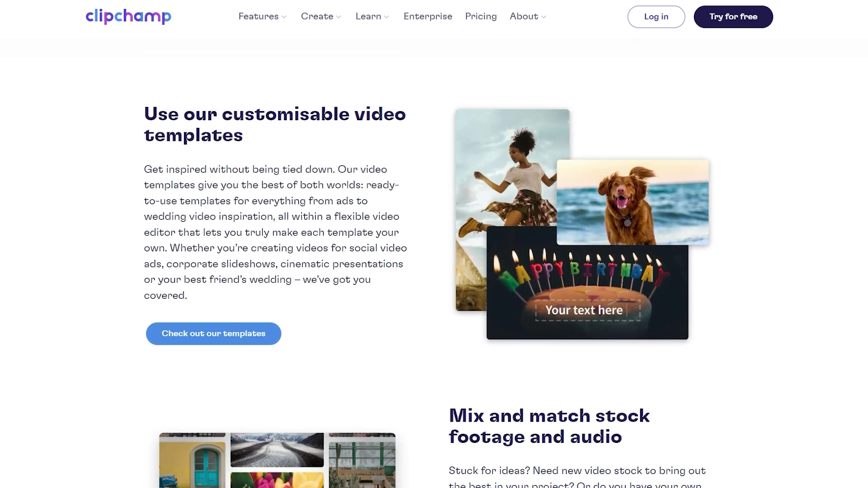
scroll(434, 260, "down", 1)
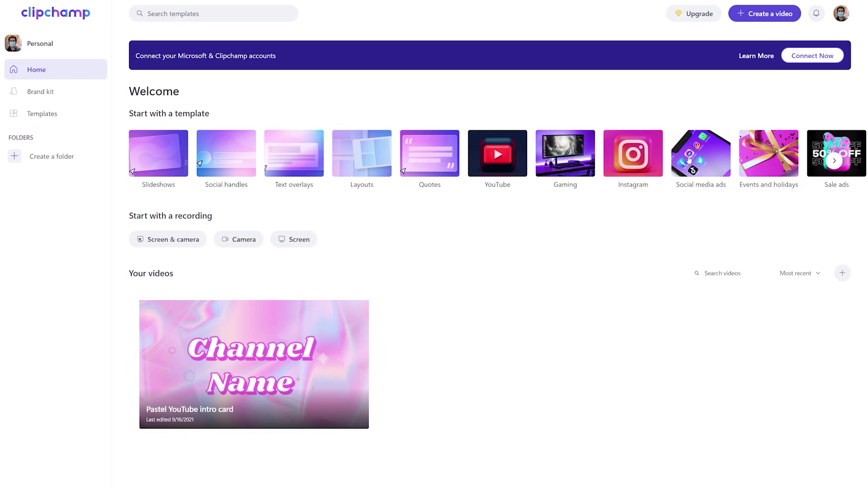
left_click(689, 159)
scroll(863, 124, "down", 2)
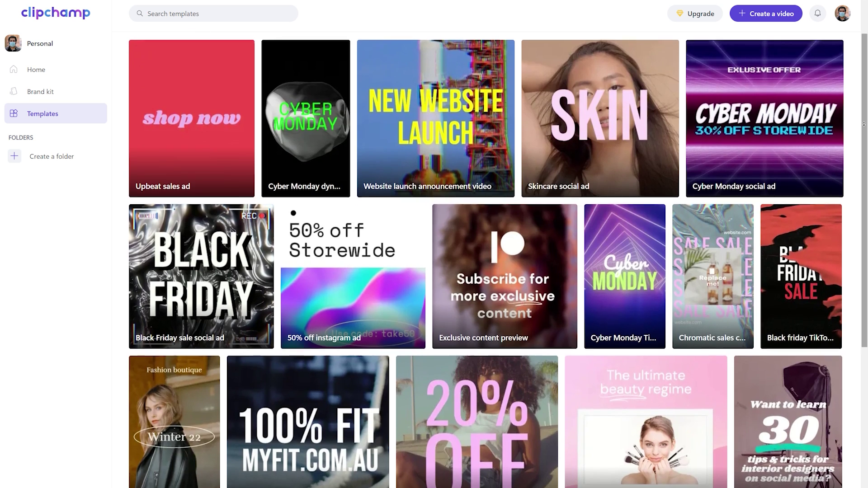
scroll(863, 123, "down", 2)
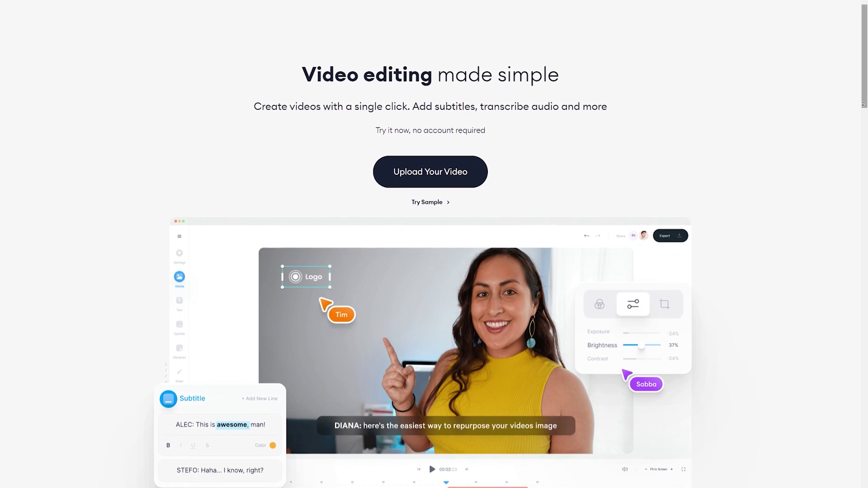
Step: Shorten the star.png clip so it ends near 00:04.9
scroll(433, 244, "down", 1)
scroll(434, 244, "down", 1)
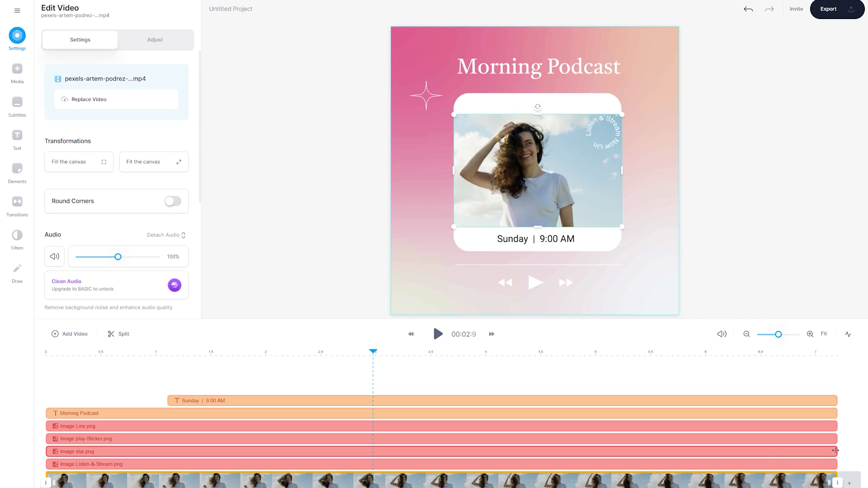
left_click_drag(835, 451, 411, 452)
Step: Set the main video to 1.5x speed with Chroma Key off, then start Auto Subtitle
left_click(284, 479)
scroll(96, 242, "down", 1)
scroll(96, 241, "down", 2)
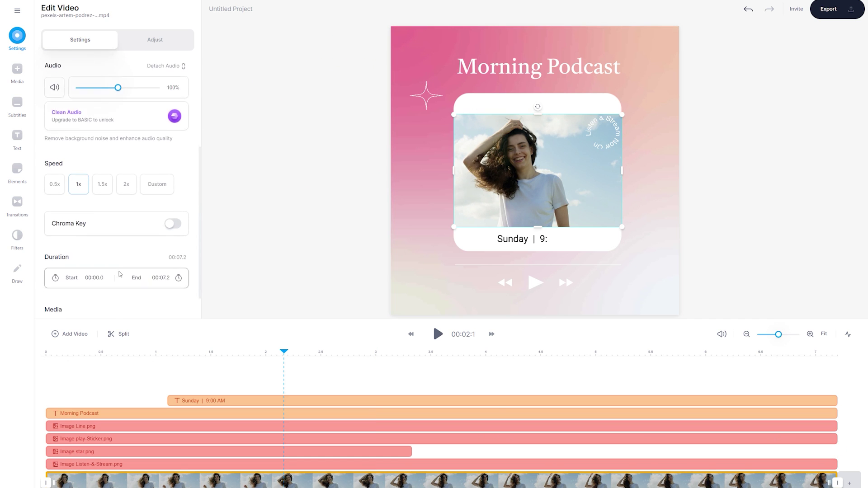
left_click(105, 187)
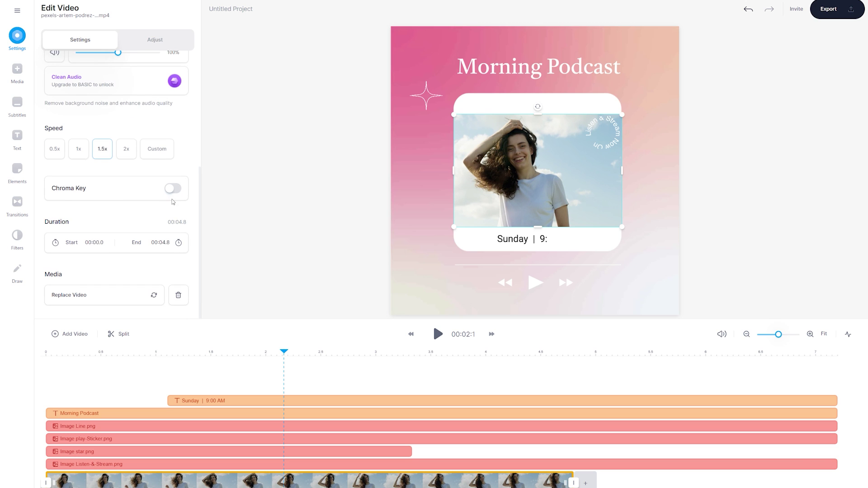
left_click(176, 191)
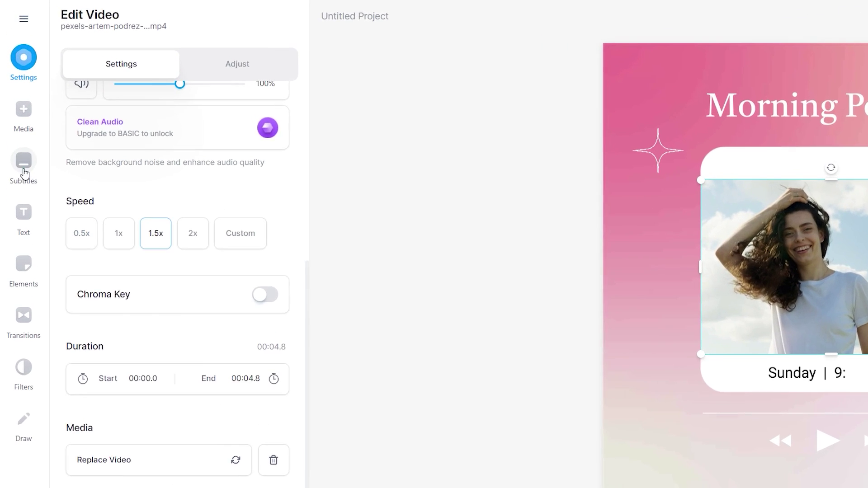
left_click(16, 110)
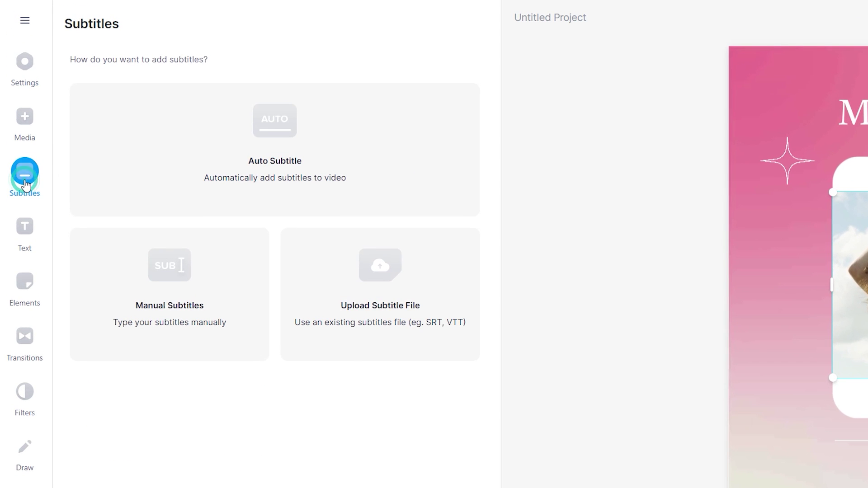
left_click(286, 137)
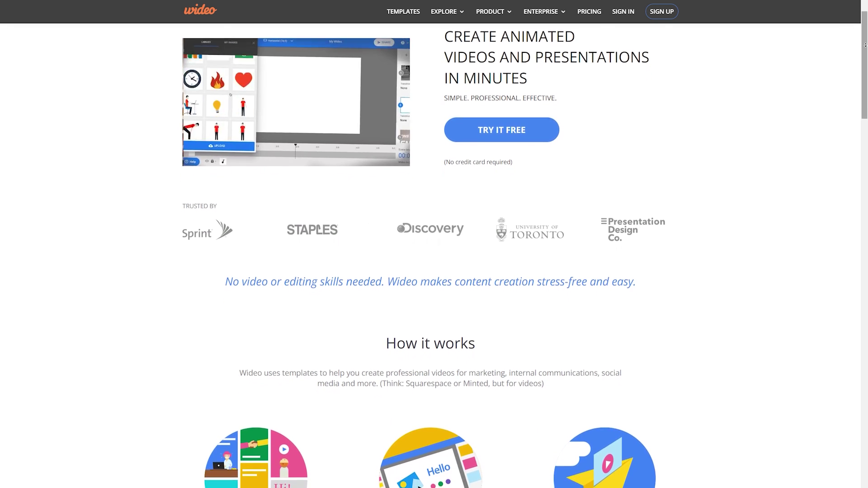
Step: Apply the colourful bokeh photo from the Library as the review template's background
scroll(430, 253, "down", 5)
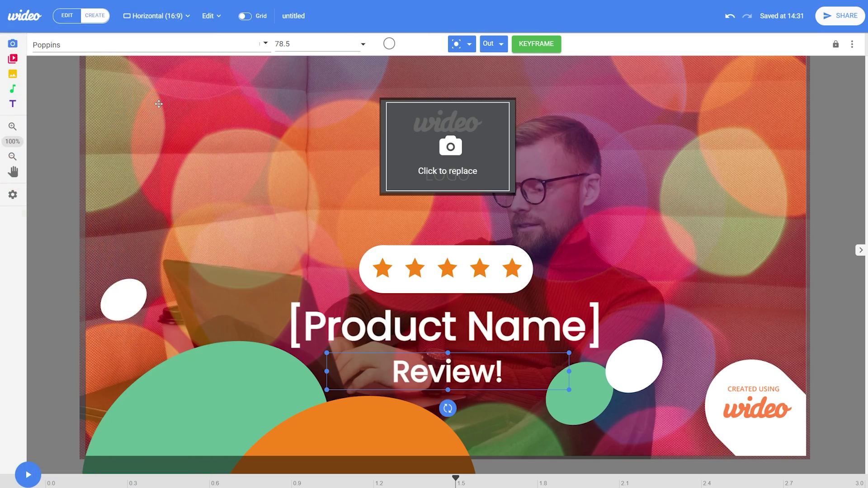
left_click(121, 466)
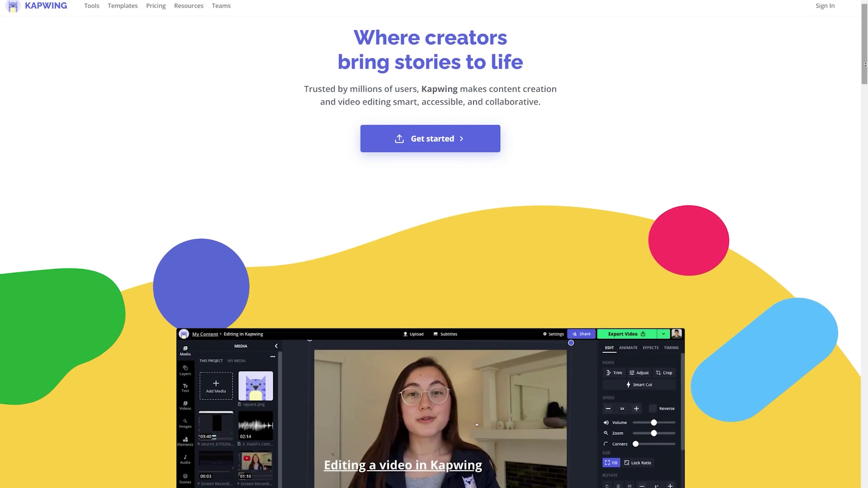
Step: Add a checkmark element, move it to the photo's upper right, and colour it red
scroll(864, 65, "down", 3)
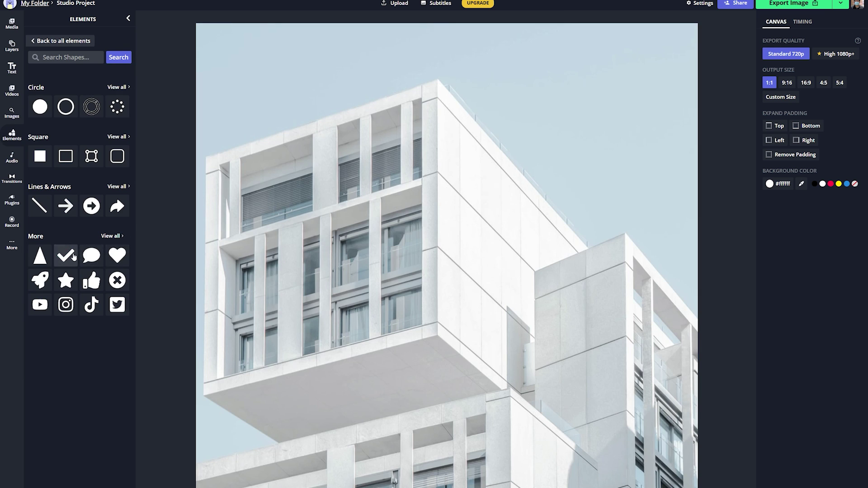
left_click(74, 256)
left_click_drag(480, 292, 582, 138)
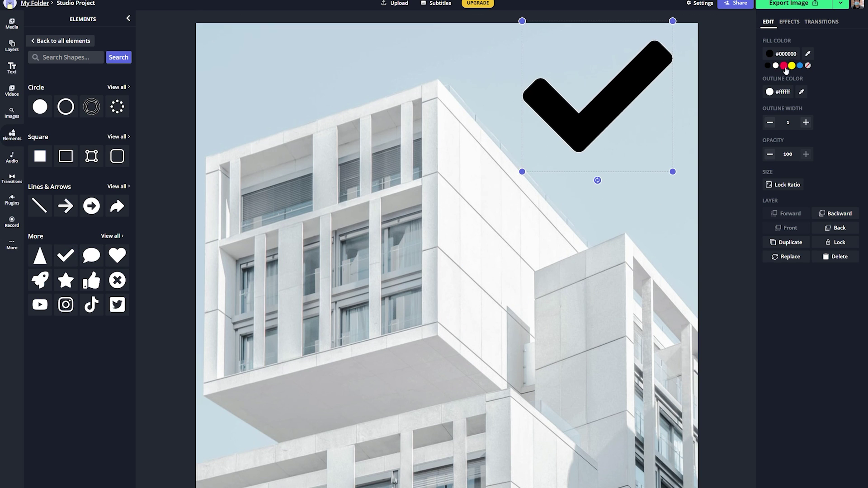
left_click(173, 380)
Step: Add the Hustle Muscle music track to the timeline and dismiss the tip
left_click(12, 157)
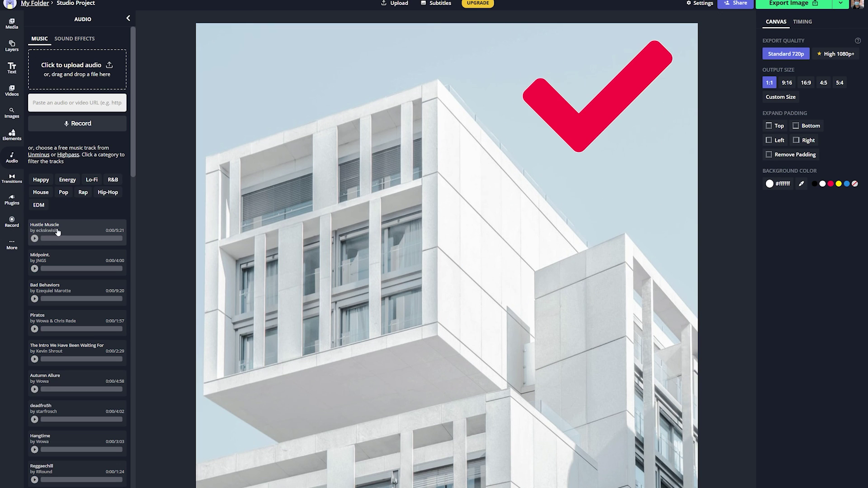
left_click(61, 229)
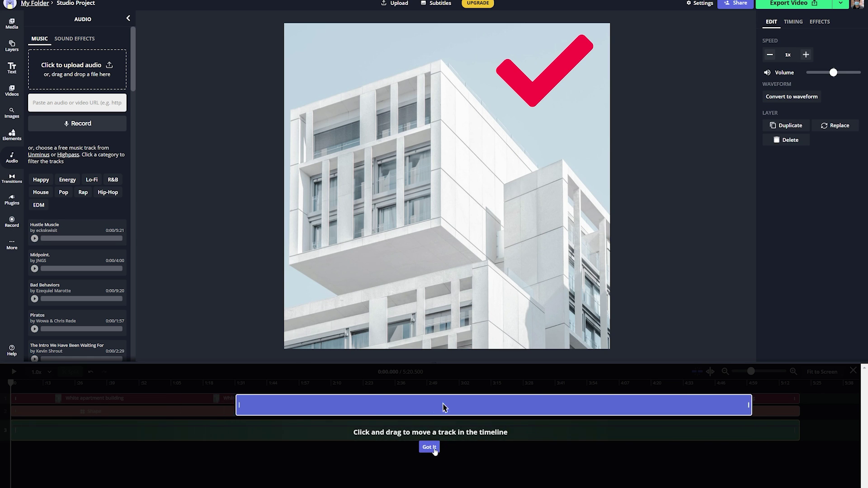
left_click(429, 447)
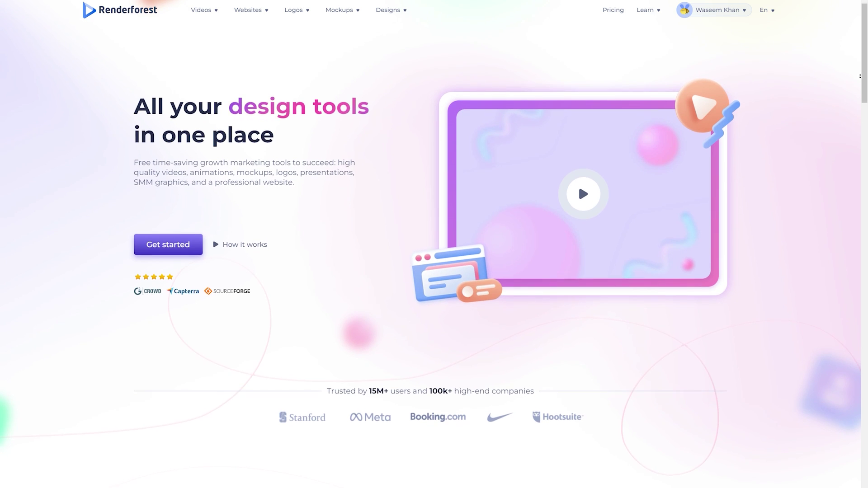
Step: Scroll through Renderforest's logo maker to view the Customize mockups
scroll(859, 76, "down", 1)
left_click_drag(859, 76, 854, 232)
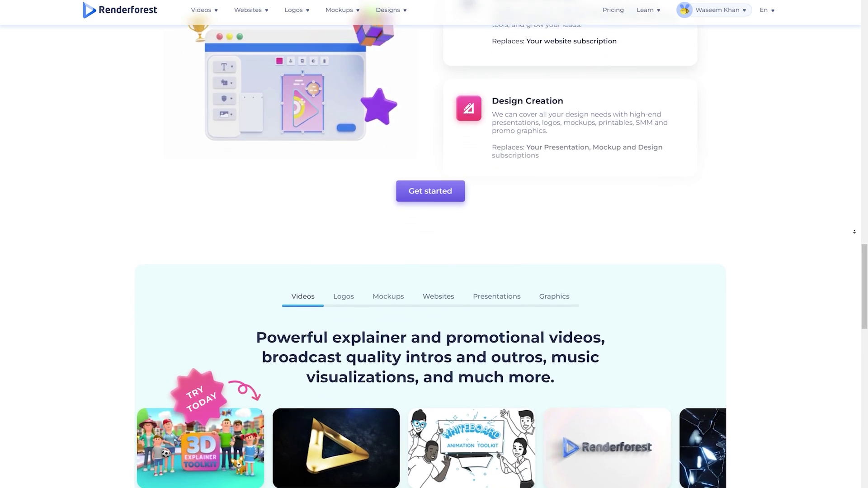
scroll(854, 232, "down", 2)
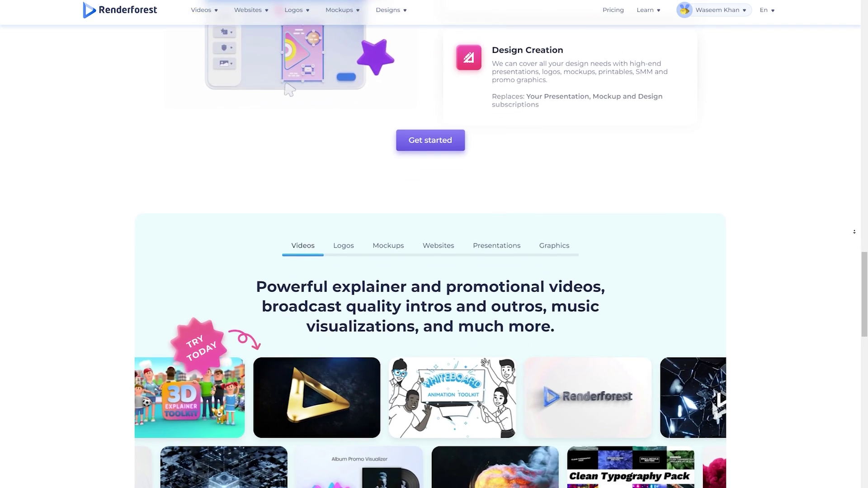
scroll(854, 231, "down", 2)
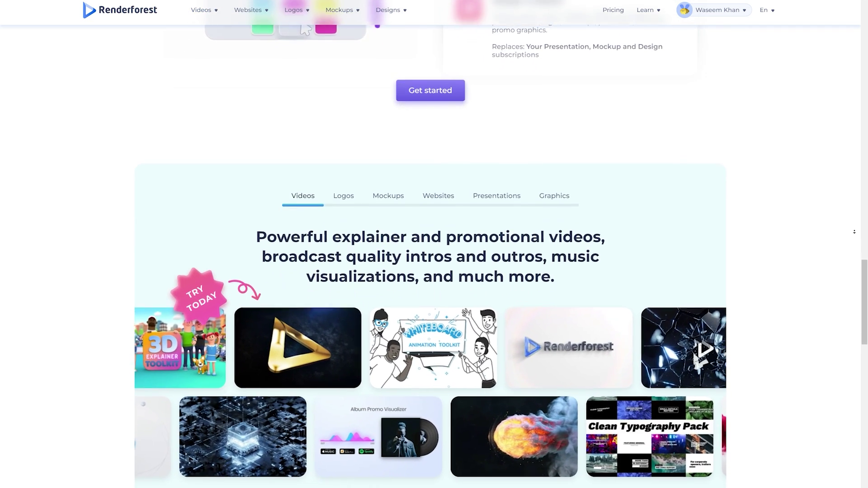
scroll(855, 231, "down", 1)
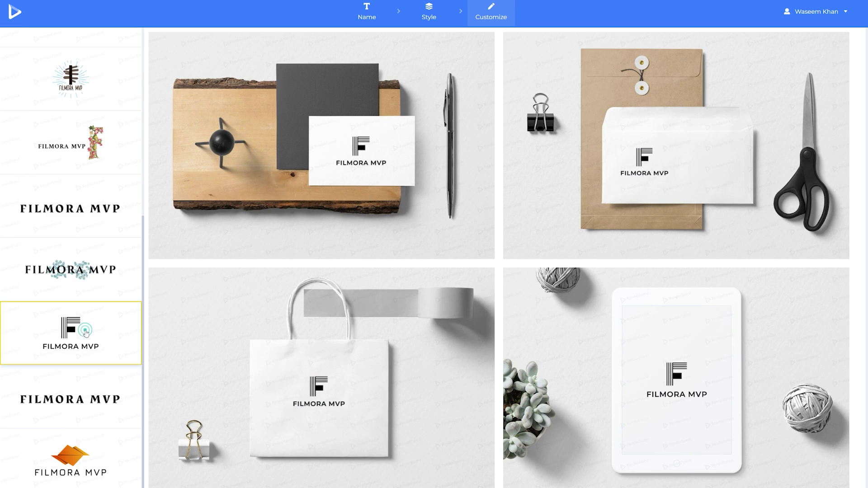
Step: Edit the site title to 'FILMORA MVP' and load the NO COST DELIVERY design
left_click(506, 204)
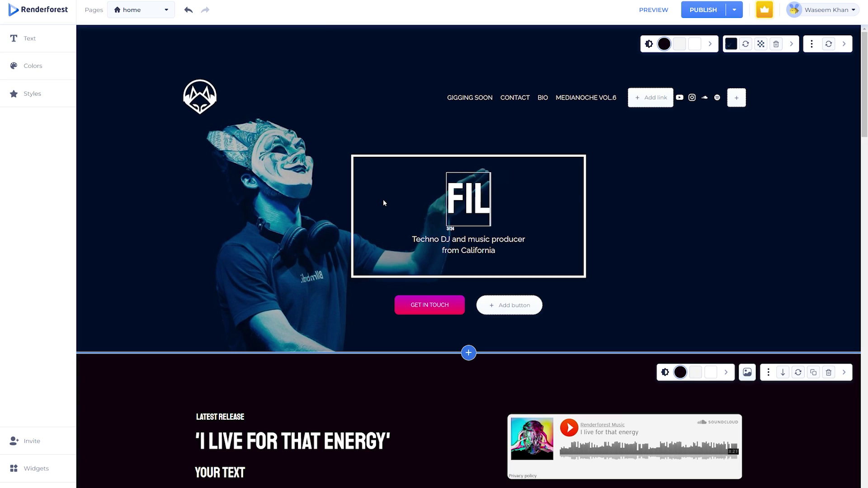
type("MORA MVP")
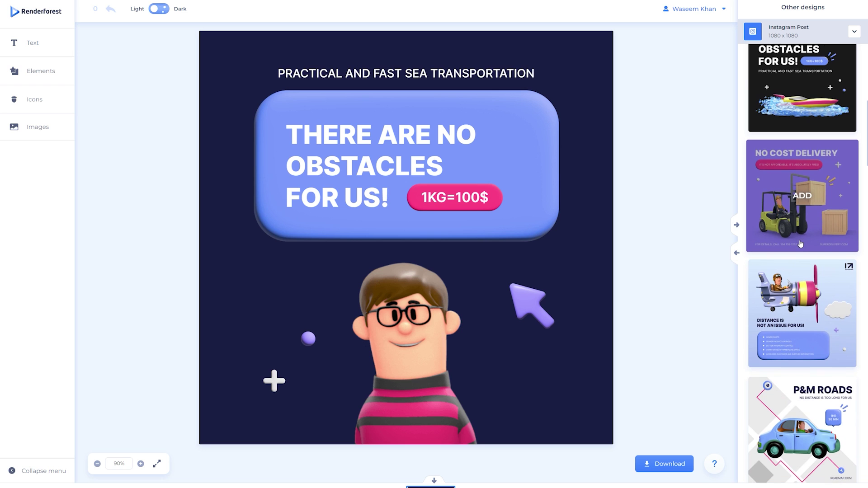
left_click(797, 214)
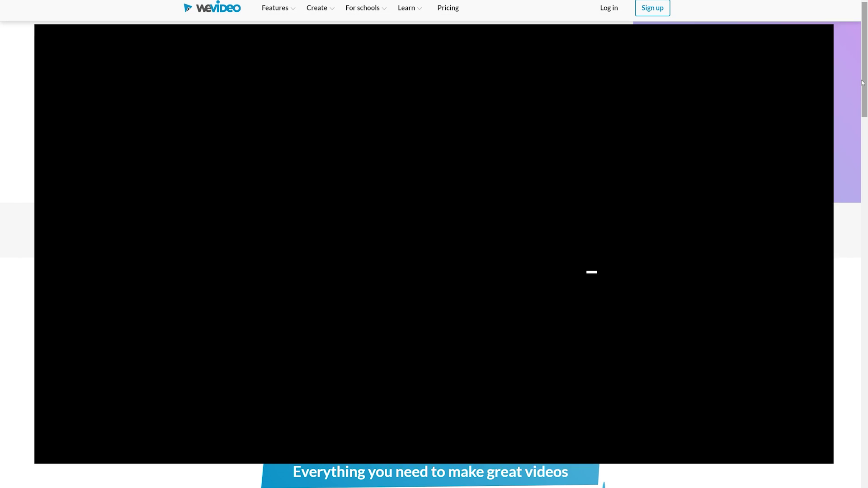
Step: Scroll the WeVideo homepage past Easy, fast & flexible, Built-in stock content and Create anywhere
scroll(862, 83, "down", 1)
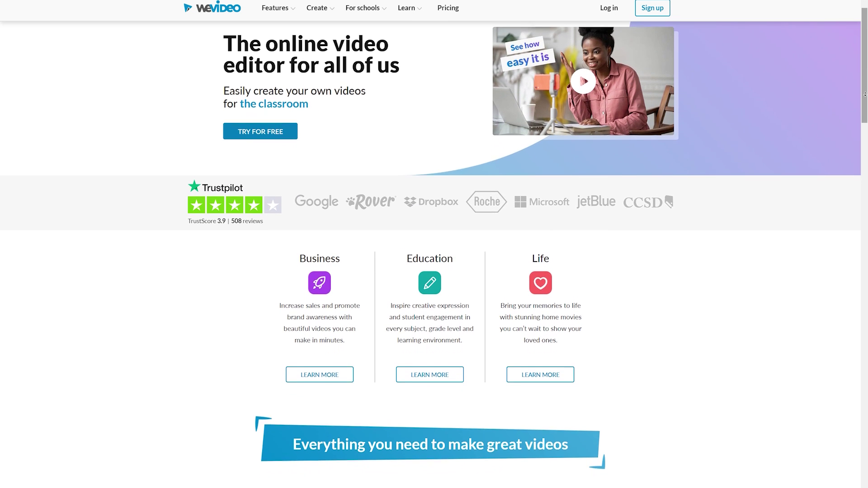
scroll(865, 90, "down", 8)
scroll(434, 253, "down", 1)
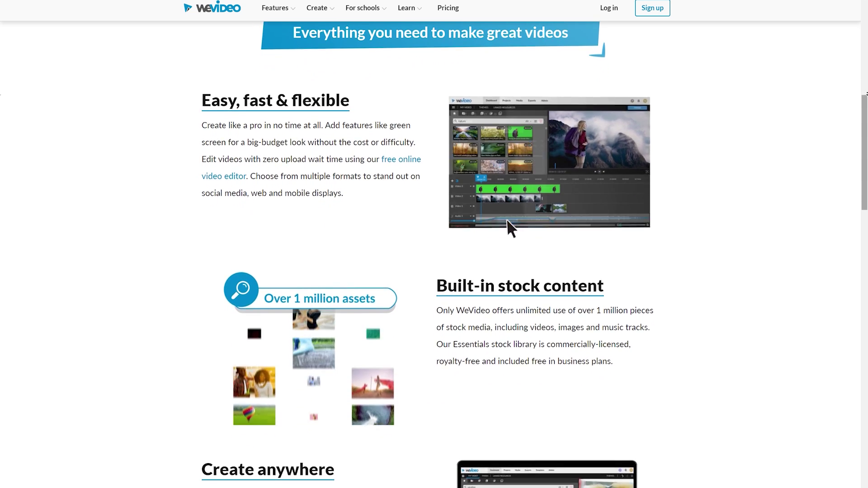
scroll(506, 224, "down", 1)
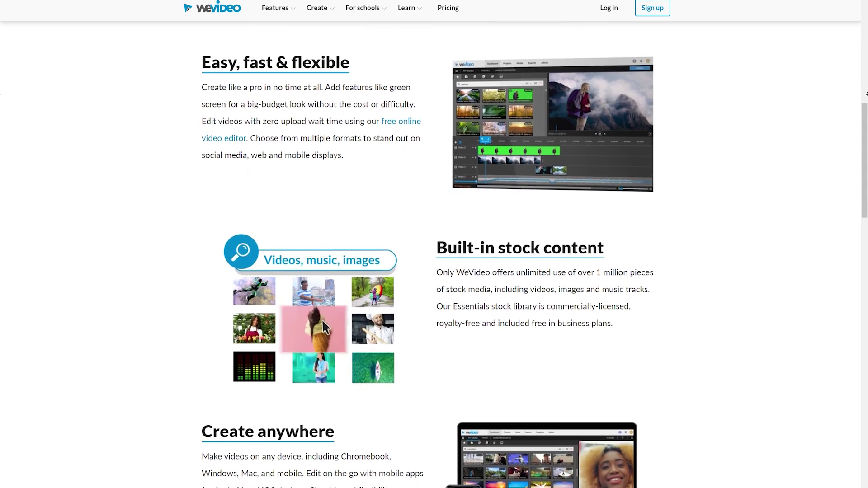